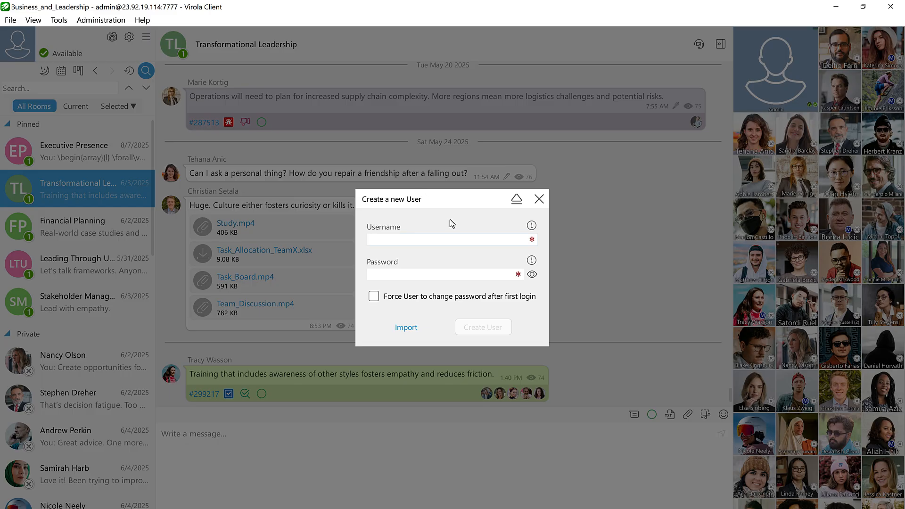
# - Create a new guest user by entering the username and an account password
pyautogui.write('Jacob_Guest')
pyautogui.press('Tab')
pyautogui.write('*******')
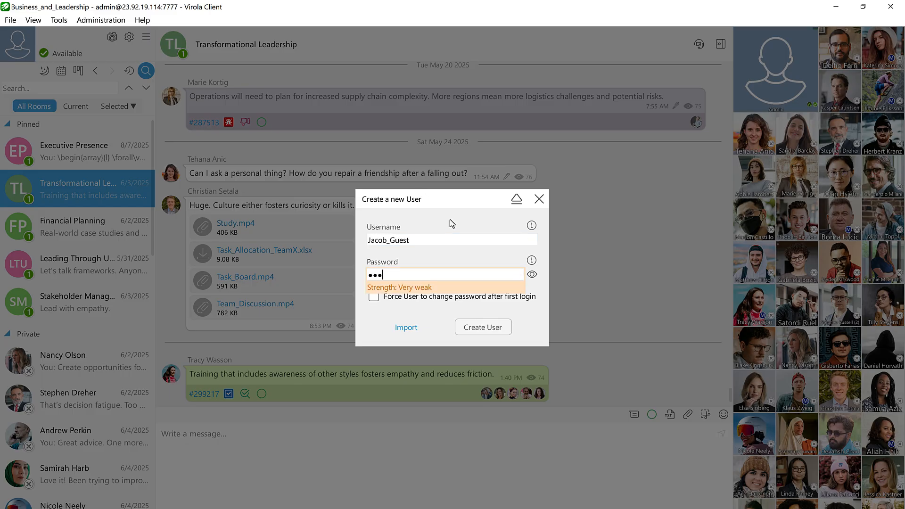
pyautogui.write('*')
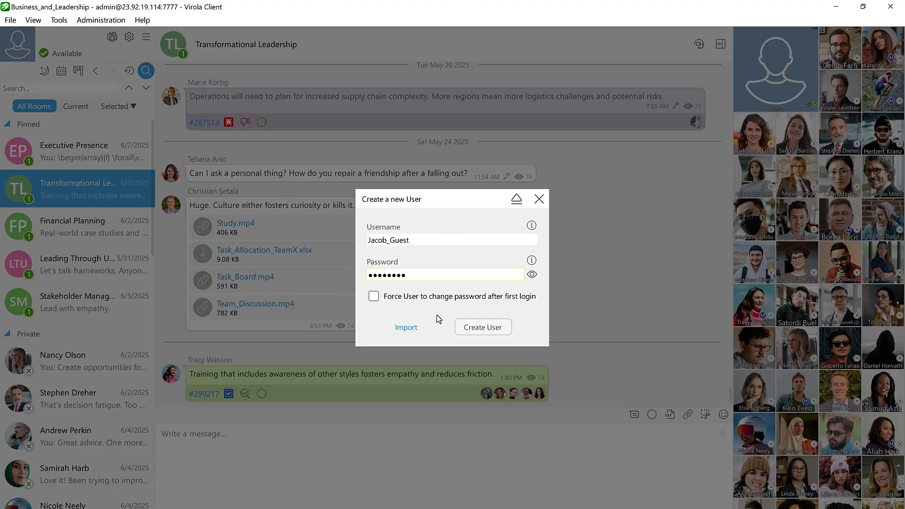
pyautogui.click(470, 327)
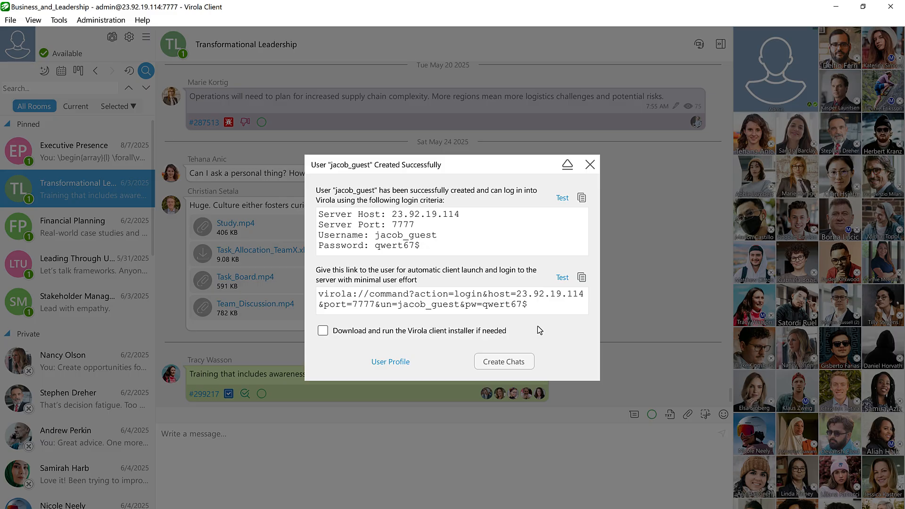
# - Create both a private chat and a group chat with the new guest user, keeping the suggested group chat name
pyautogui.click(523, 362)
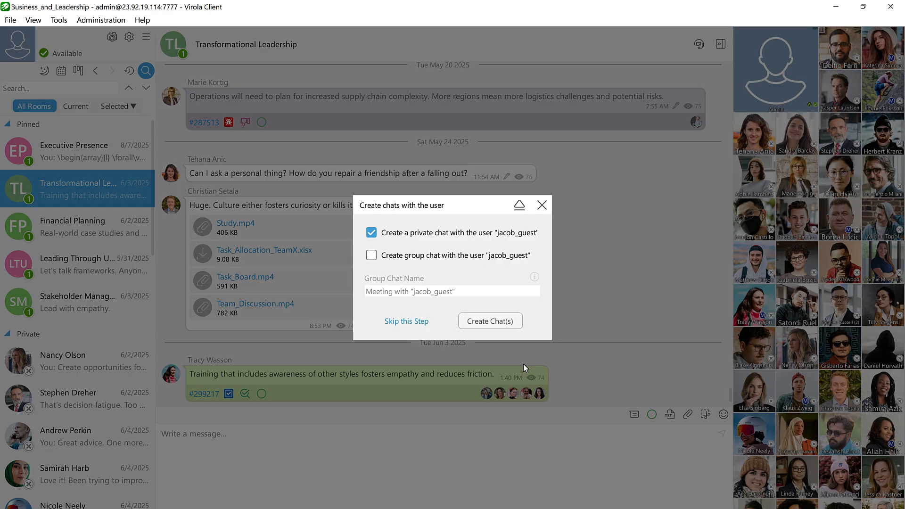
pyautogui.click(371, 256)
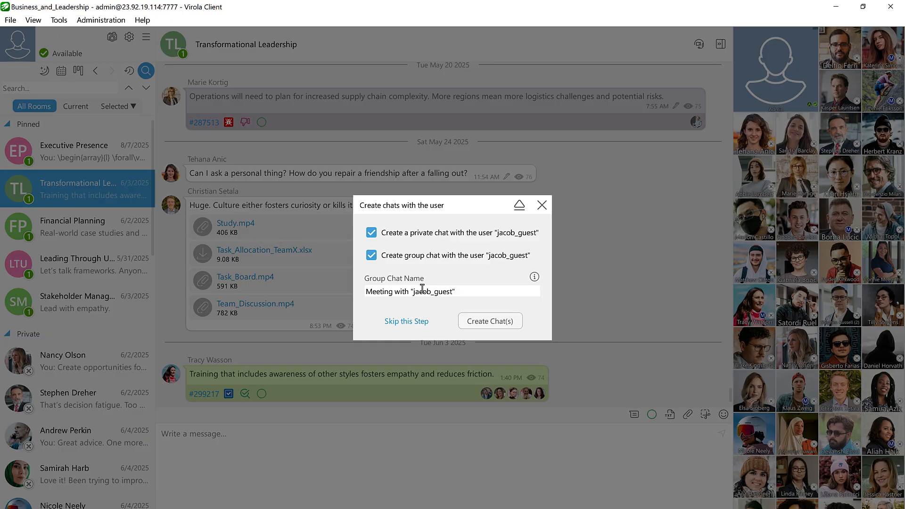
pyautogui.click(485, 322)
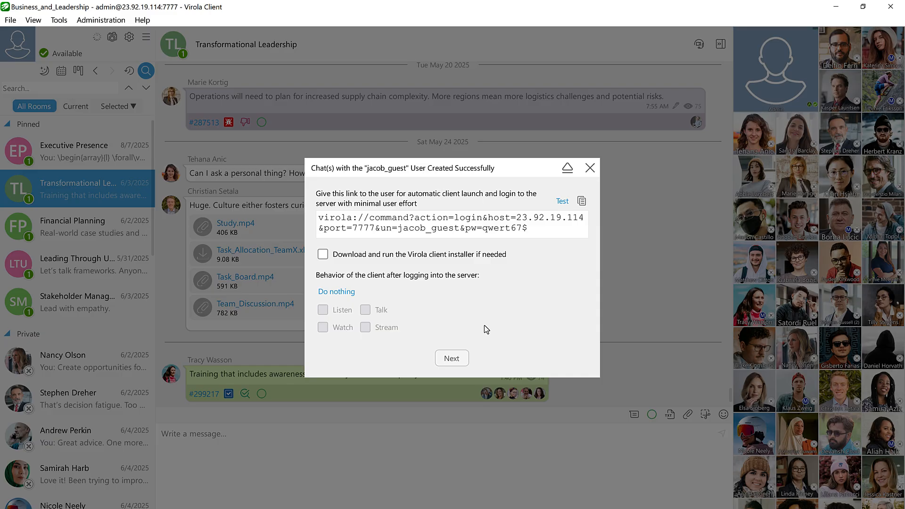
# - Add the new guest user to the existing Transformational Leadership group chat, leaving the login link options at their defaults
pyautogui.click(454, 358)
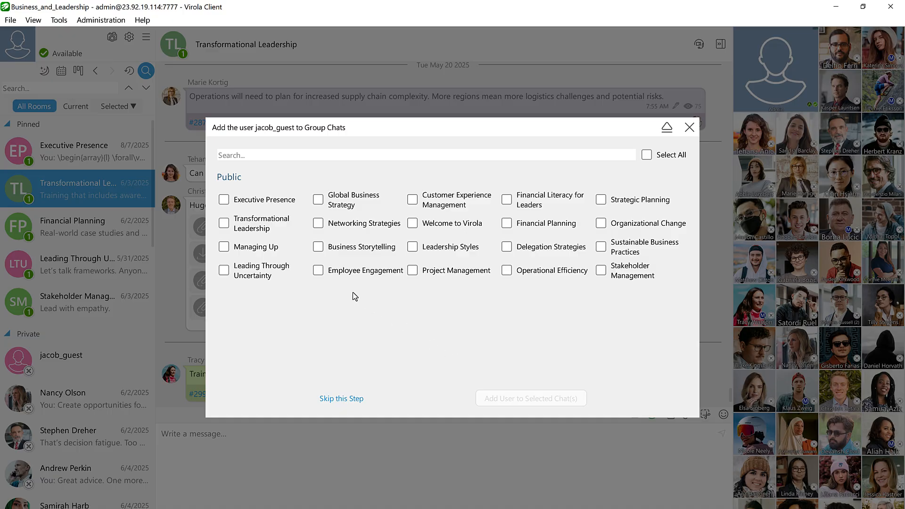
pyautogui.click(230, 225)
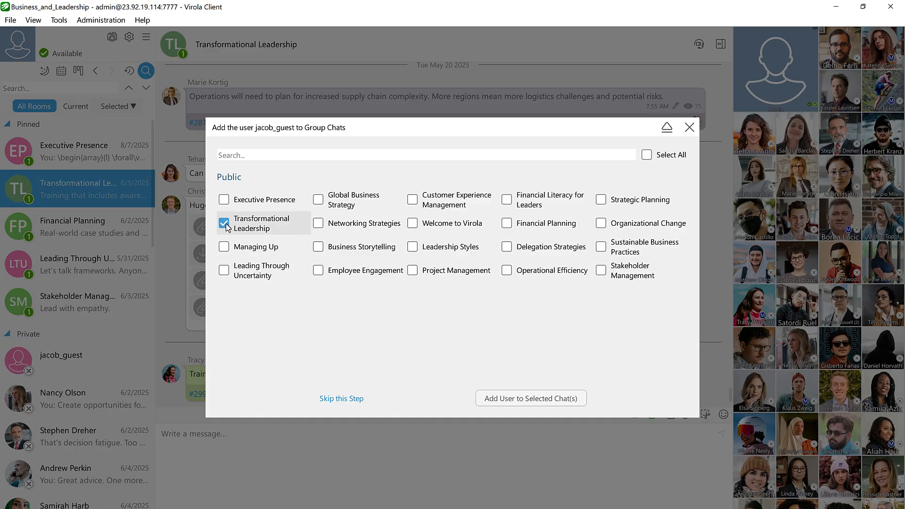
pyautogui.click(531, 397)
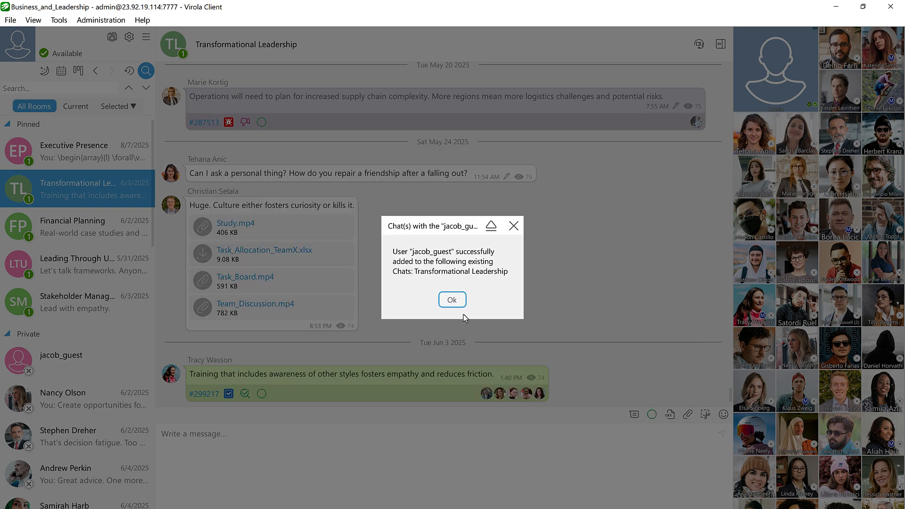
pyautogui.click(453, 302)
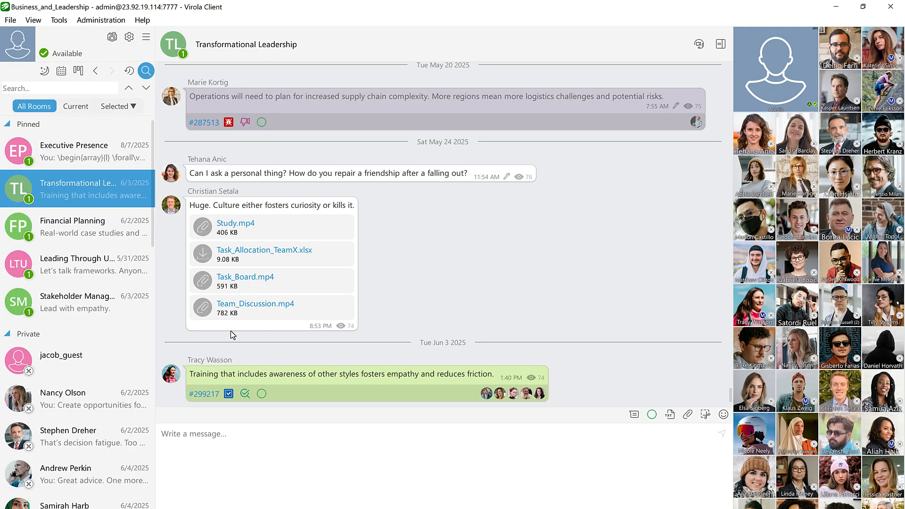
# - View the guest's private chat, then find the guest's group meeting room by searching for "guest" and pin it
pyautogui.click(103, 361)
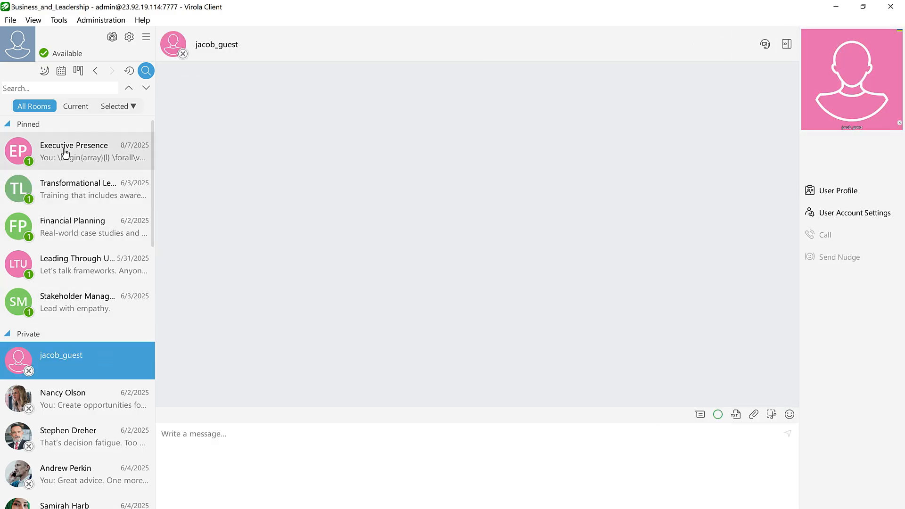
pyautogui.click(75, 88)
pyautogui.write('guest')
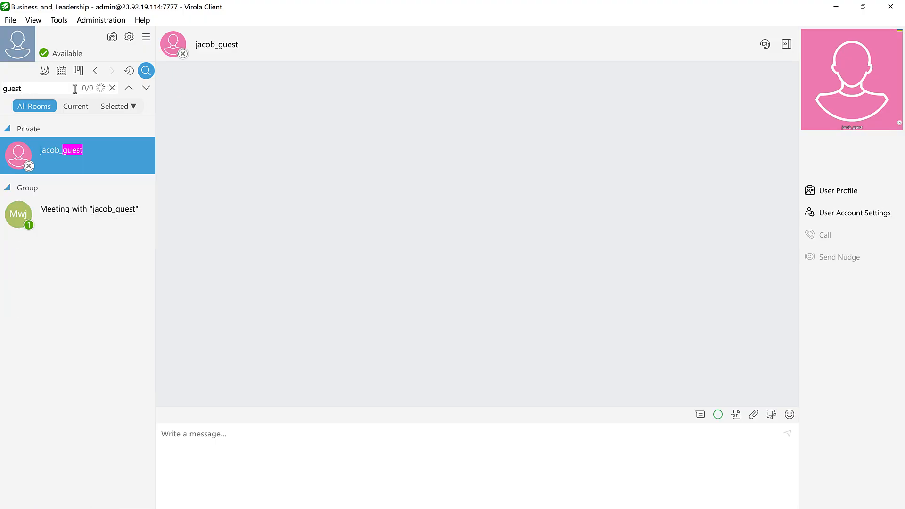
pyautogui.click(114, 223)
pyautogui.rightClick(116, 226)
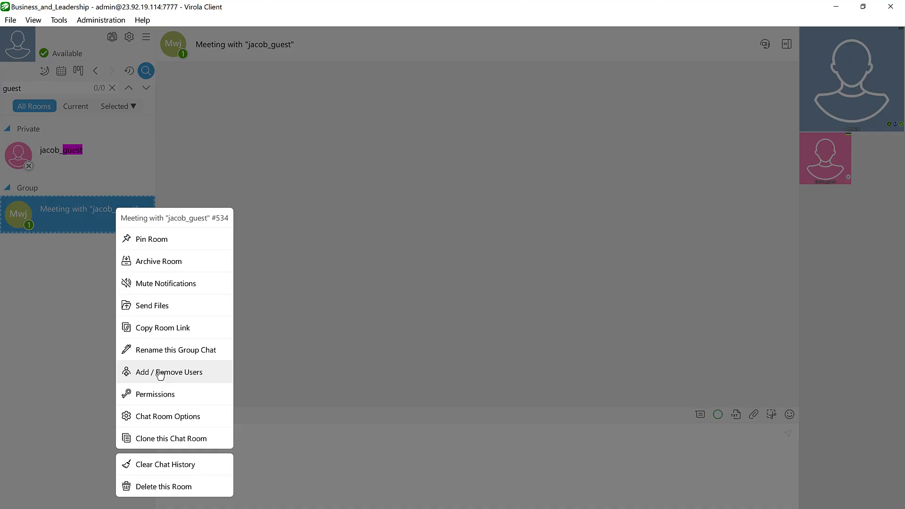
pyautogui.click(154, 244)
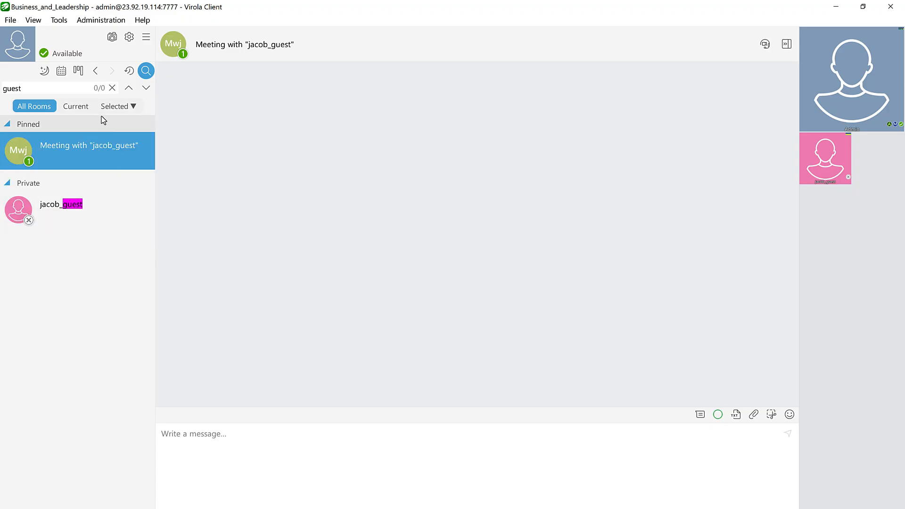
pyautogui.click(112, 88)
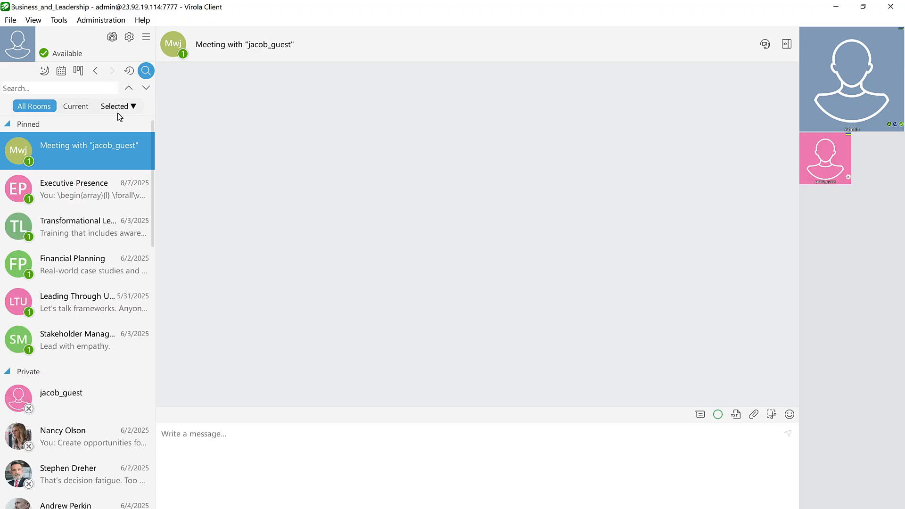
# - Check the Transformational Leadership member list for the new guest user and view that member's card
pyautogui.click(113, 231)
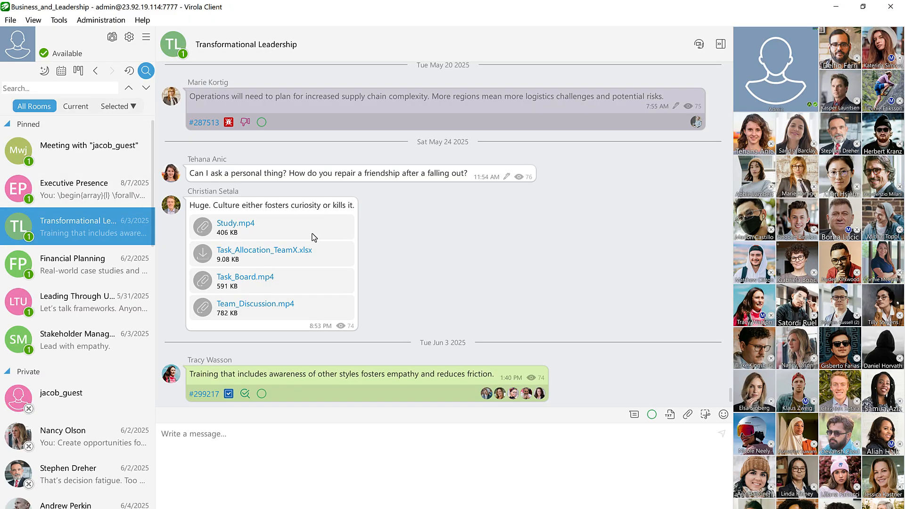
pyautogui.scroll(-8, 745, 372)
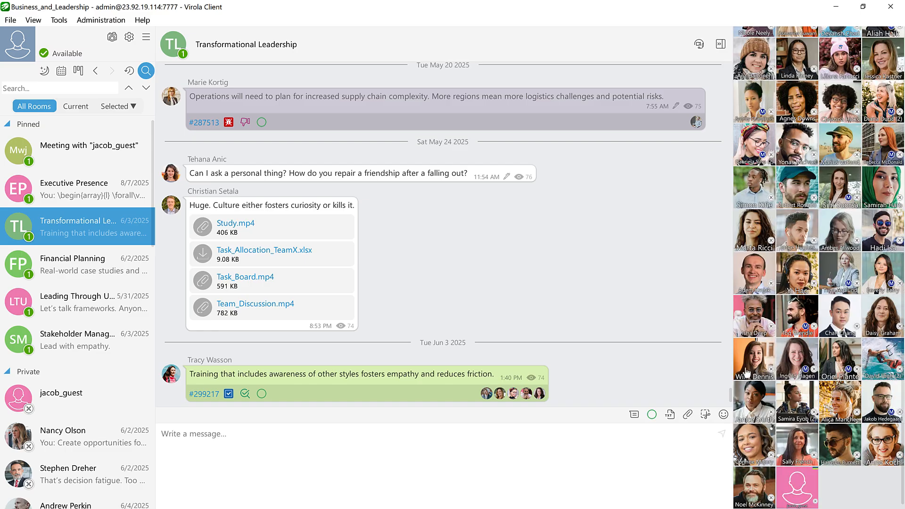
pyautogui.click(791, 479)
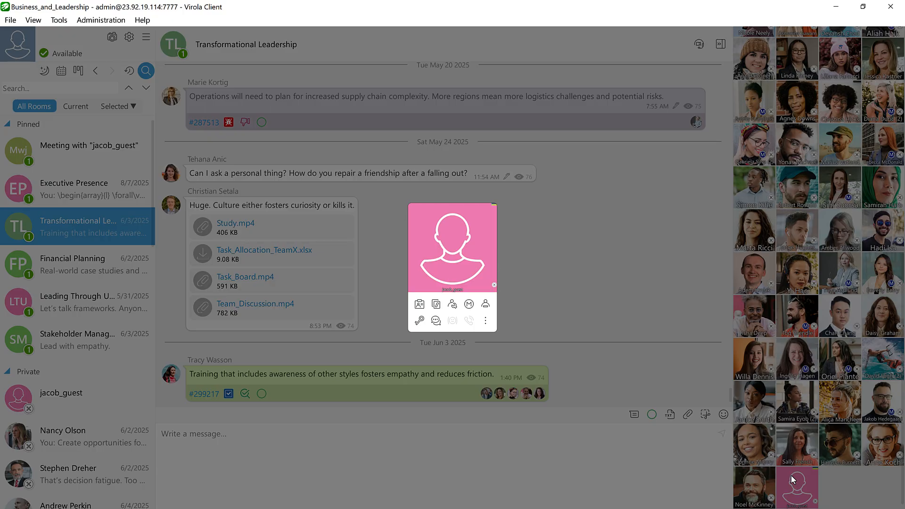
pyautogui.click(519, 250)
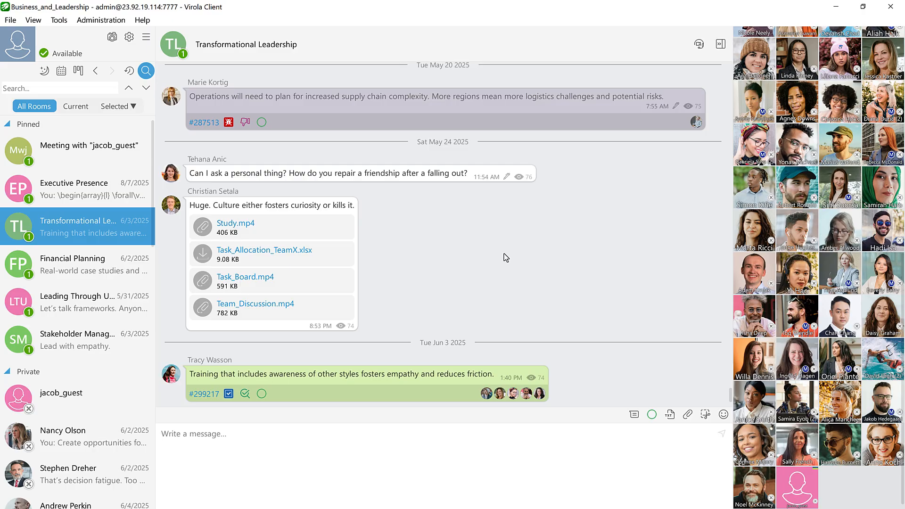
# - Open the server-wide Permissions and review the Global, Private Chats and Group Chats settings
pyautogui.click(101, 20)
pyautogui.click(131, 74)
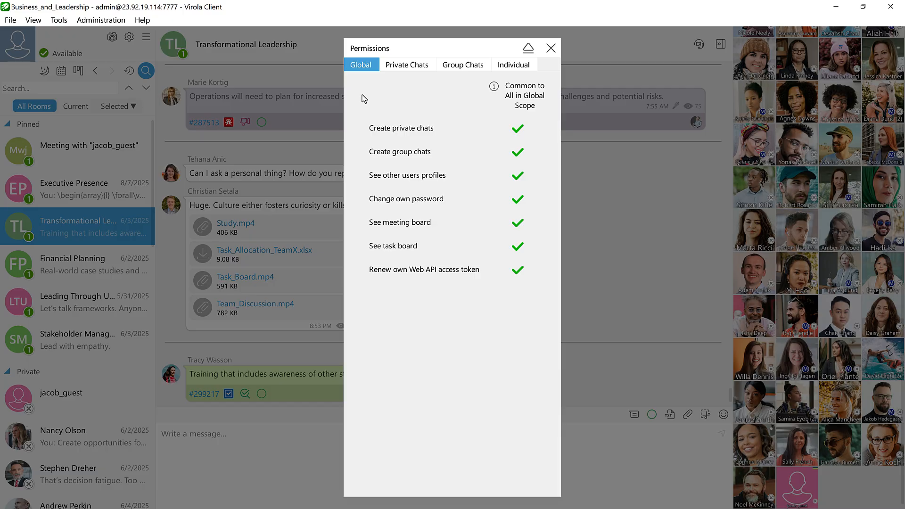
pyautogui.click(406, 66)
pyautogui.click(463, 67)
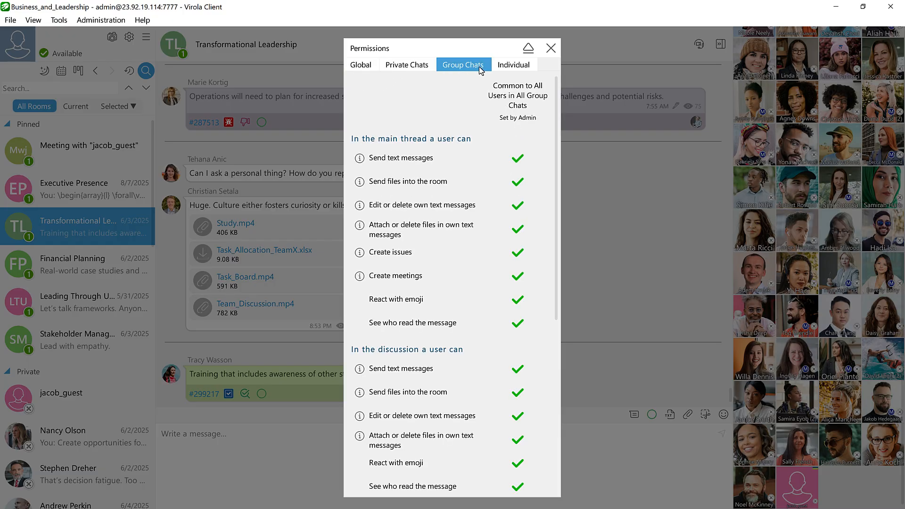
# - Deny the guest user's individual global permissions to create private chats, create group chats and change their own password
pyautogui.click(504, 68)
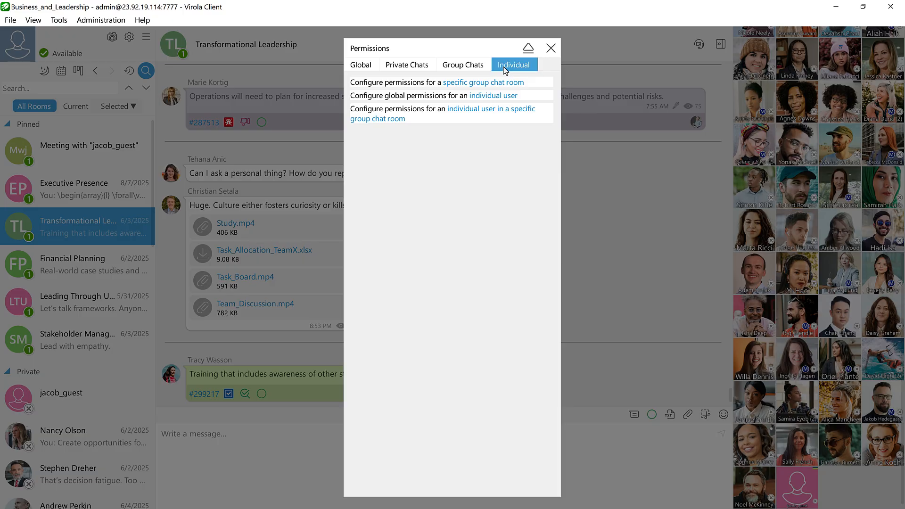
pyautogui.click(502, 97)
pyautogui.write('gue')
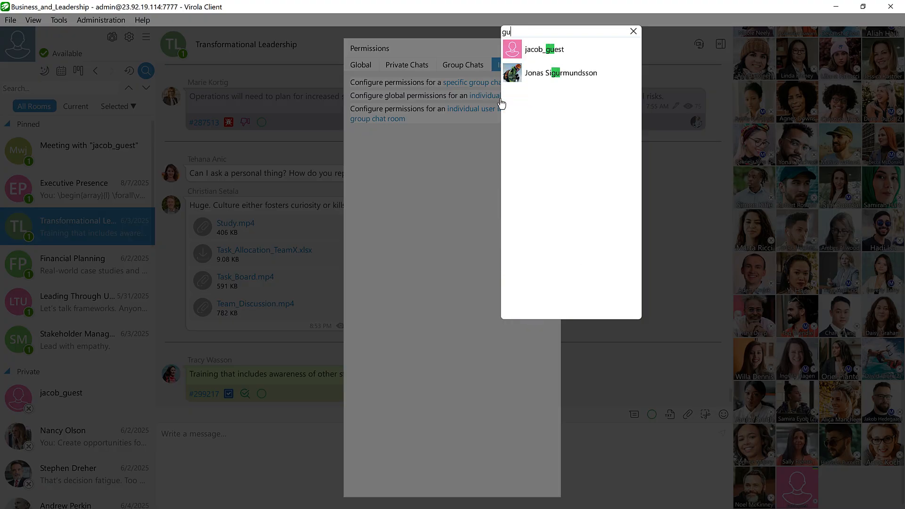
pyautogui.click(558, 51)
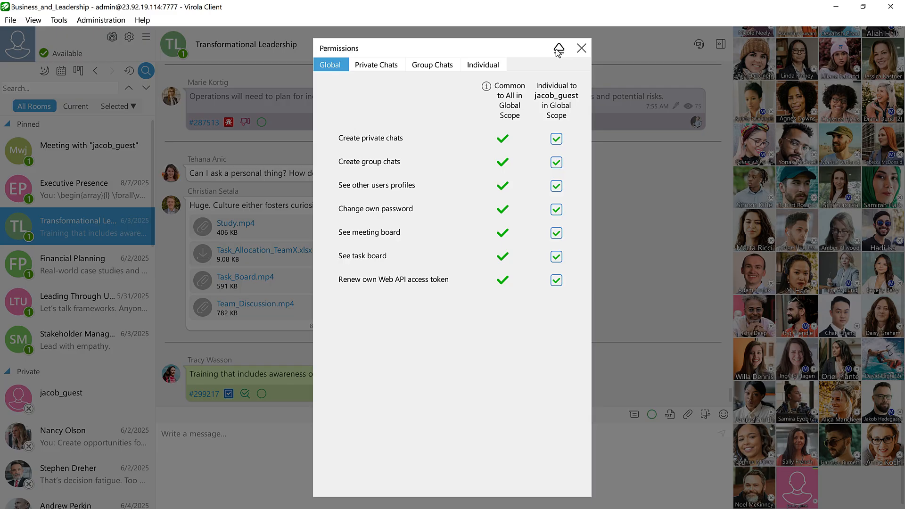
pyautogui.click(563, 140)
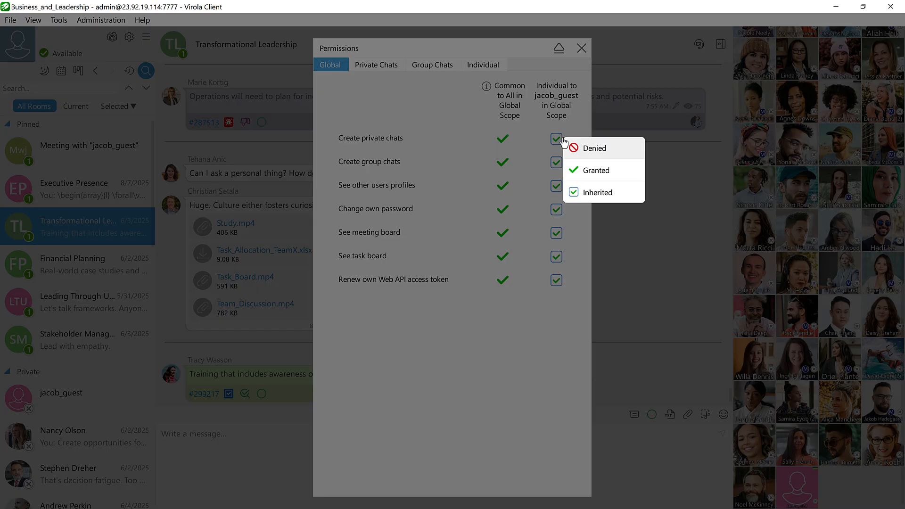
pyautogui.click(575, 147)
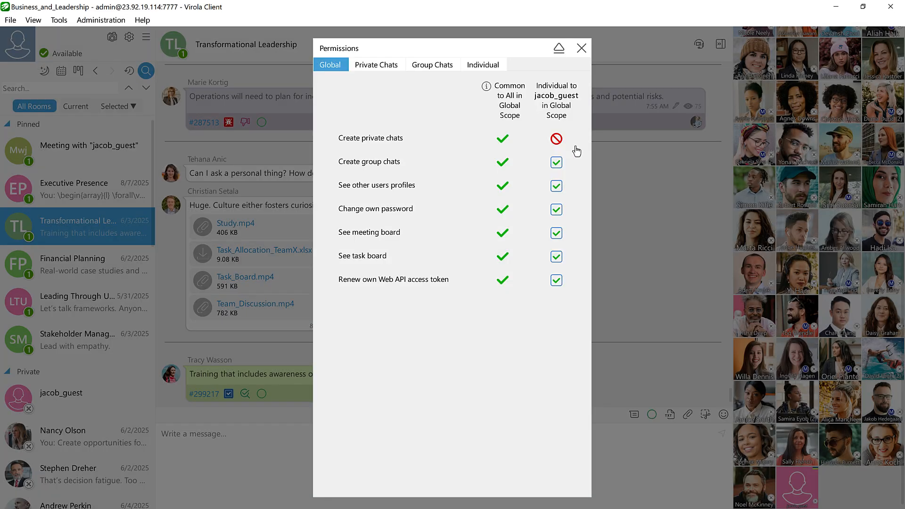
pyautogui.click(556, 162)
pyautogui.click(573, 171)
pyautogui.click(559, 213)
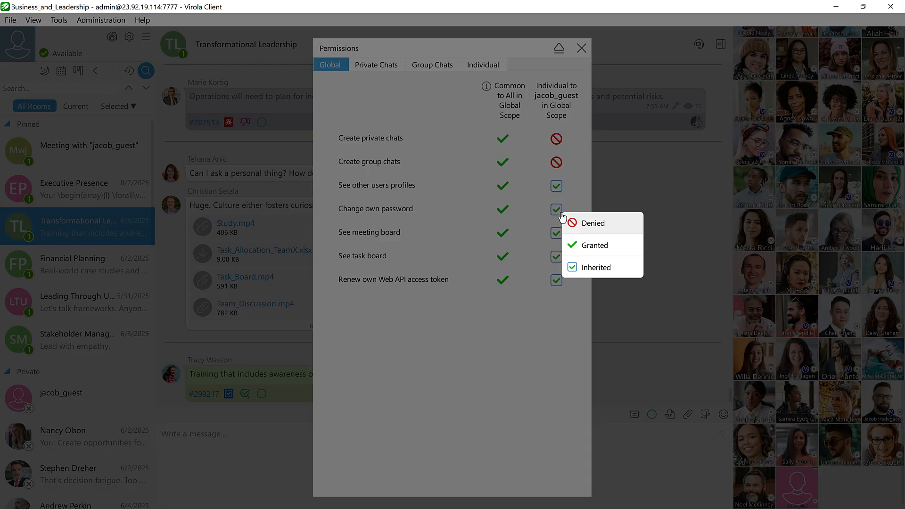
pyautogui.click(574, 224)
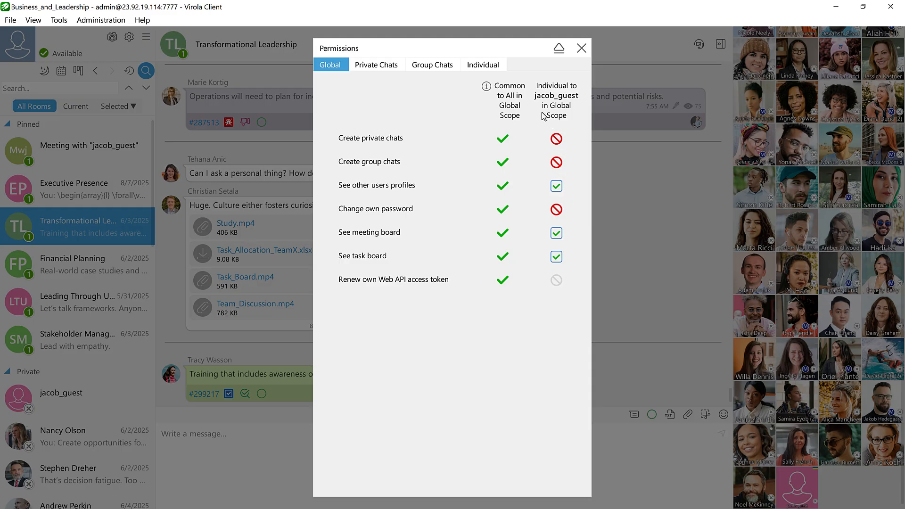
# - Open the guest user's individual permissions for the Transformational Leadership room, finding the user with "gues", and review the settings through Misc
pyautogui.click(481, 67)
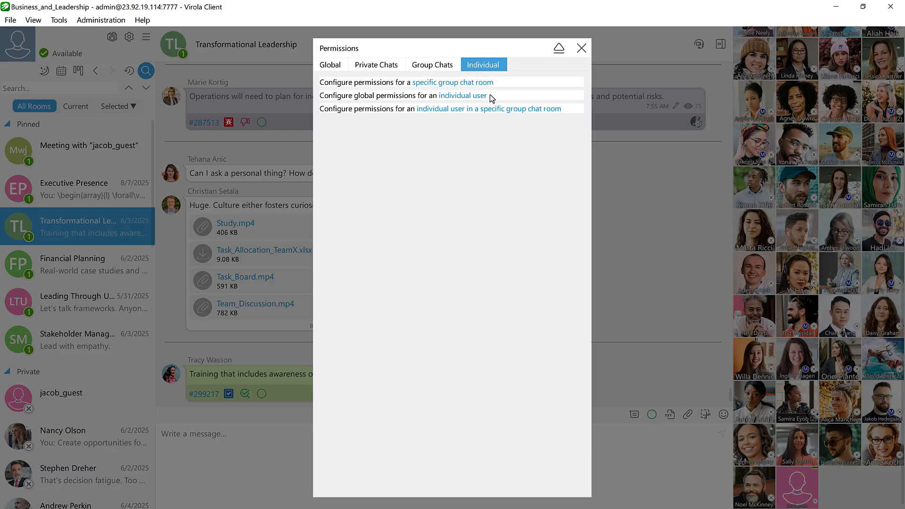
pyautogui.click(492, 110)
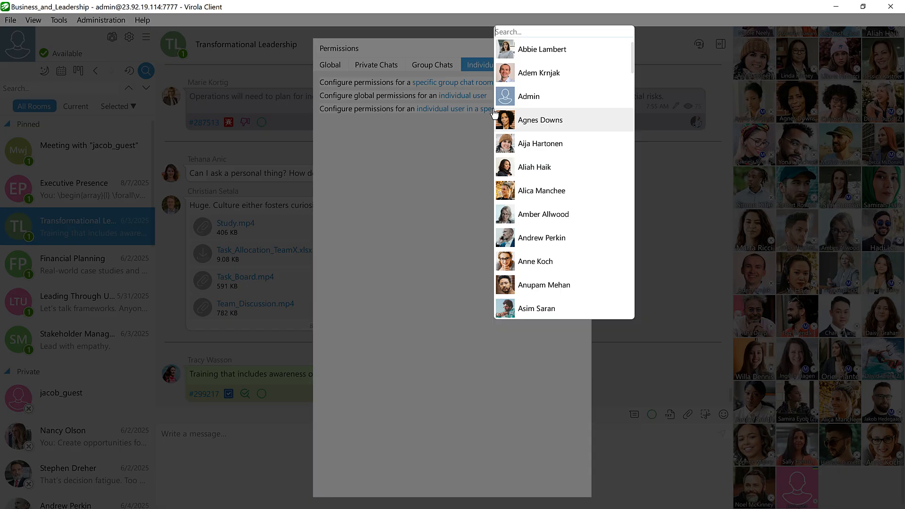
pyautogui.write('gues')
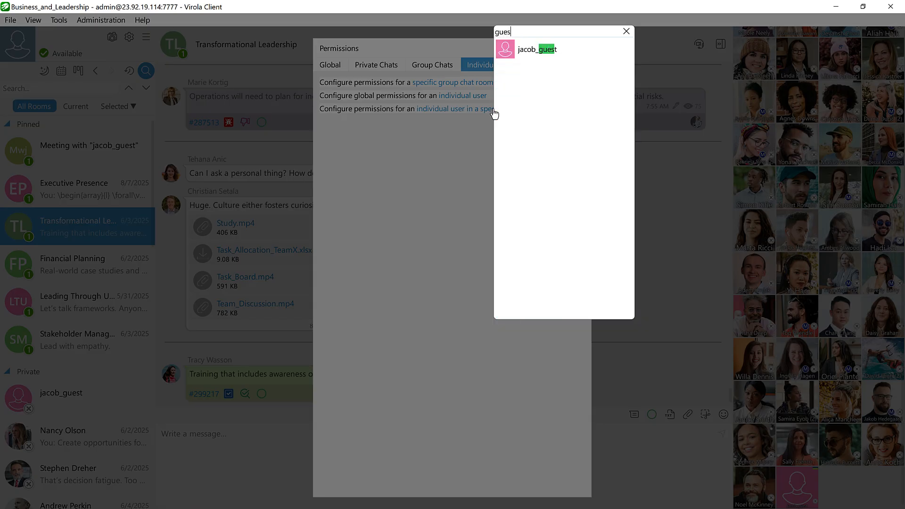
pyautogui.click(535, 49)
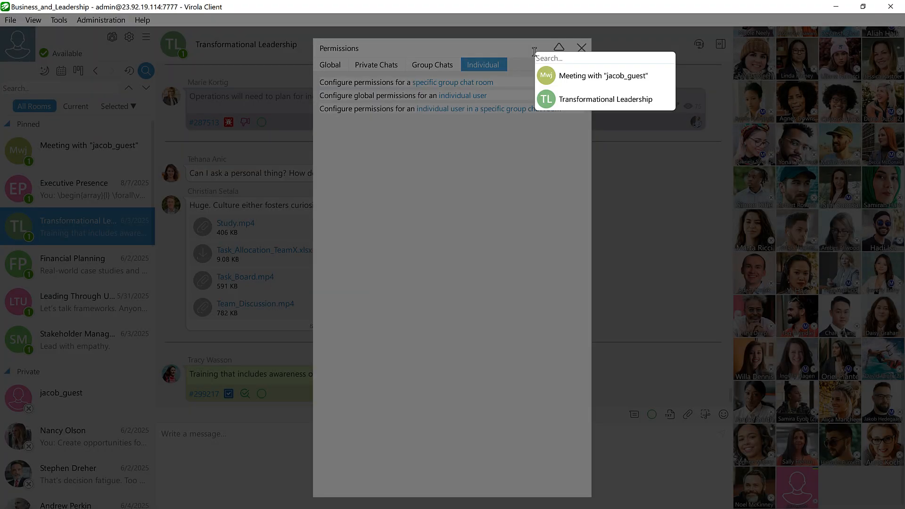
pyautogui.click(575, 100)
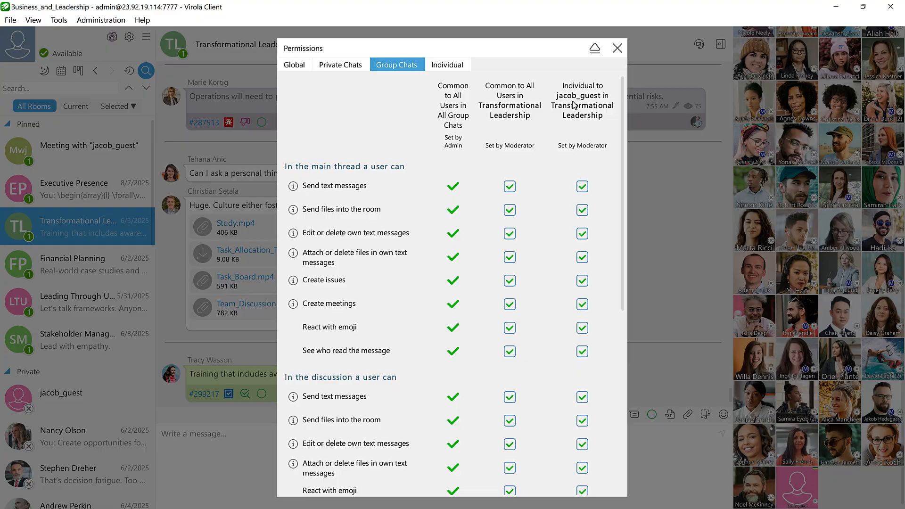
pyautogui.scroll(-1, 554, 312)
pyautogui.scroll(-2, 554, 312)
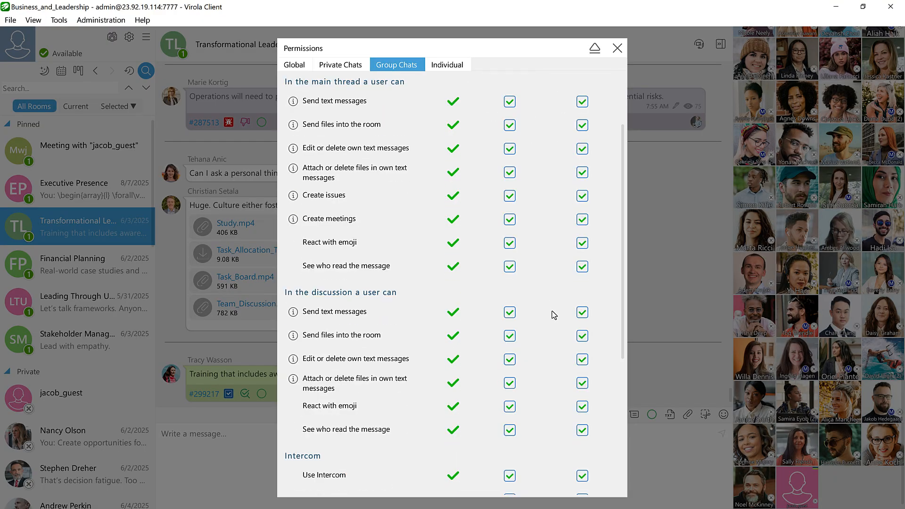
pyautogui.scroll(-5, 553, 315)
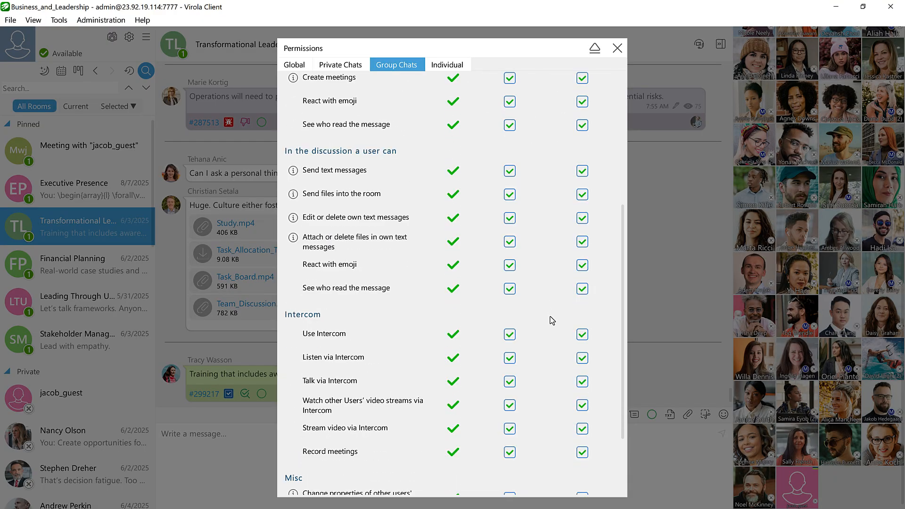
pyautogui.scroll(-3, 550, 316)
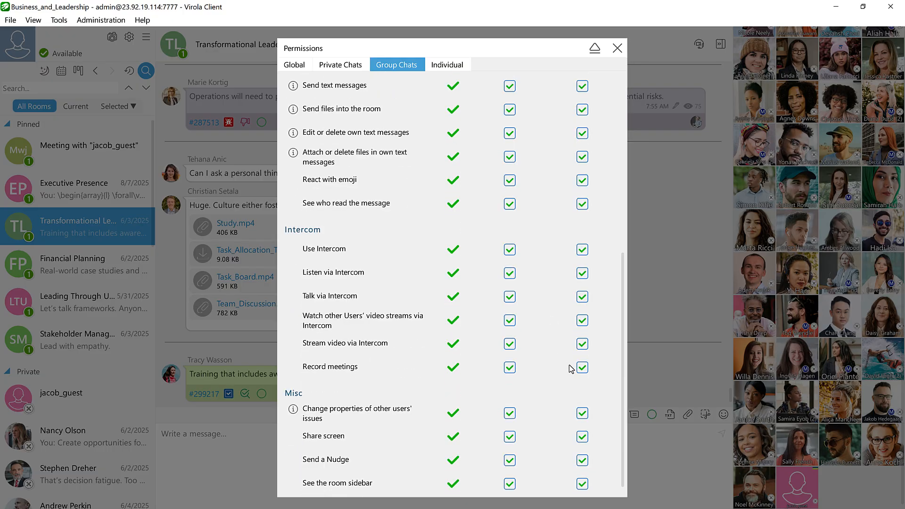
# - Try denying the guest user's individual Record meetings permission in Transformational Leadership, then return it to Inherited
pyautogui.click(583, 370)
pyautogui.click(592, 376)
pyautogui.click(583, 367)
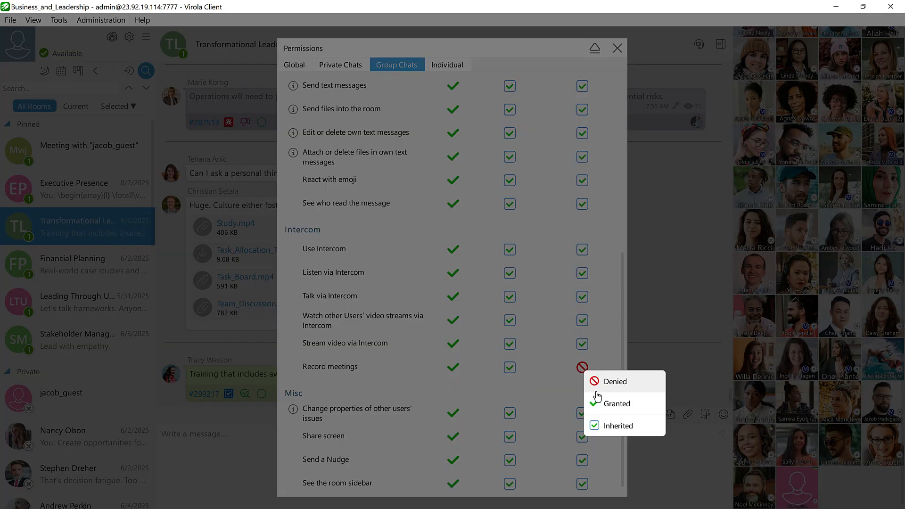
pyautogui.click(597, 425)
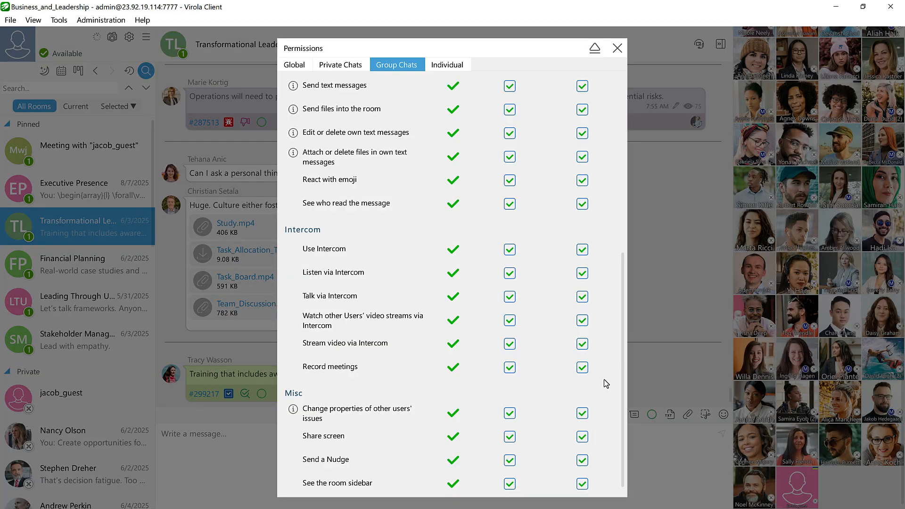
# - Deny Record meetings to all users in Transformational Leadership, but set the guest user's individual permission to Granted
pyautogui.click(509, 369)
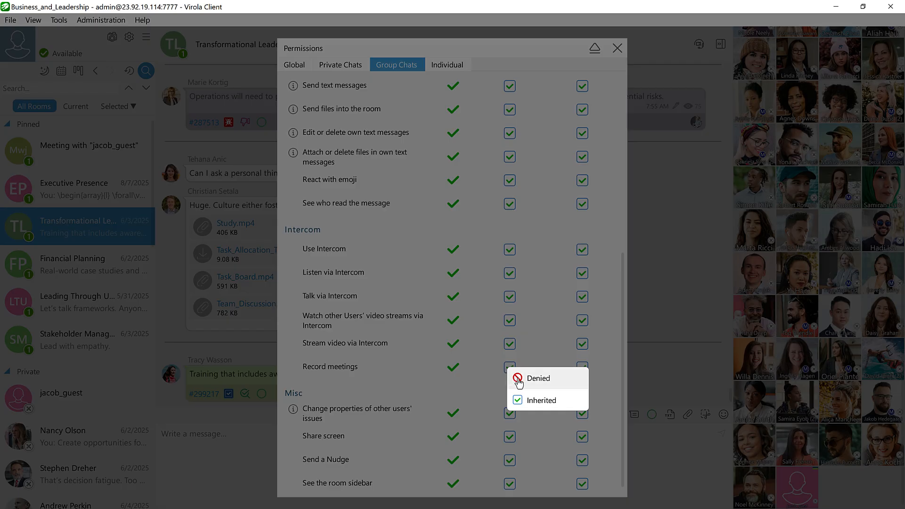
pyautogui.click(518, 381)
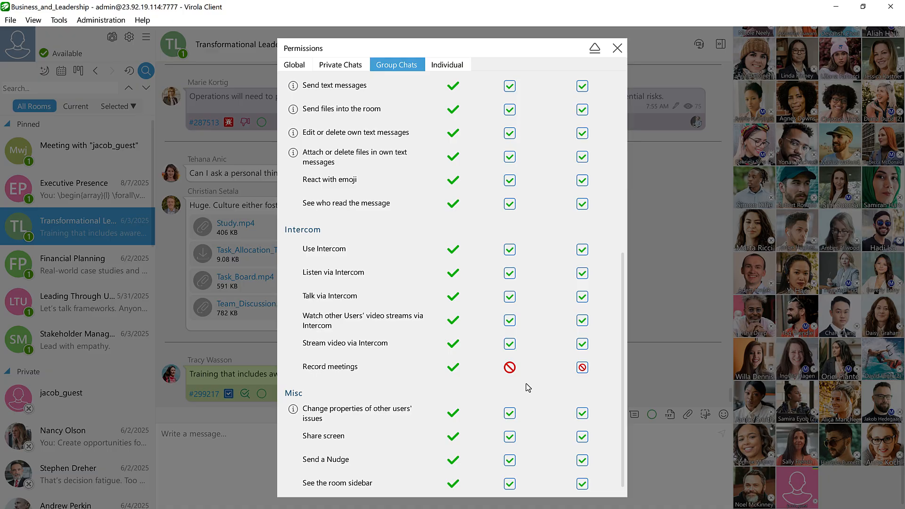
pyautogui.click(582, 368)
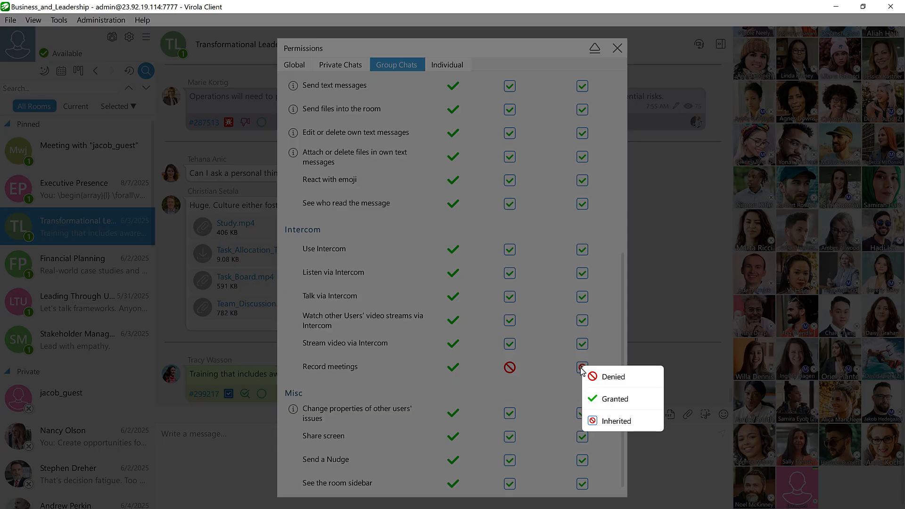
pyautogui.click(593, 401)
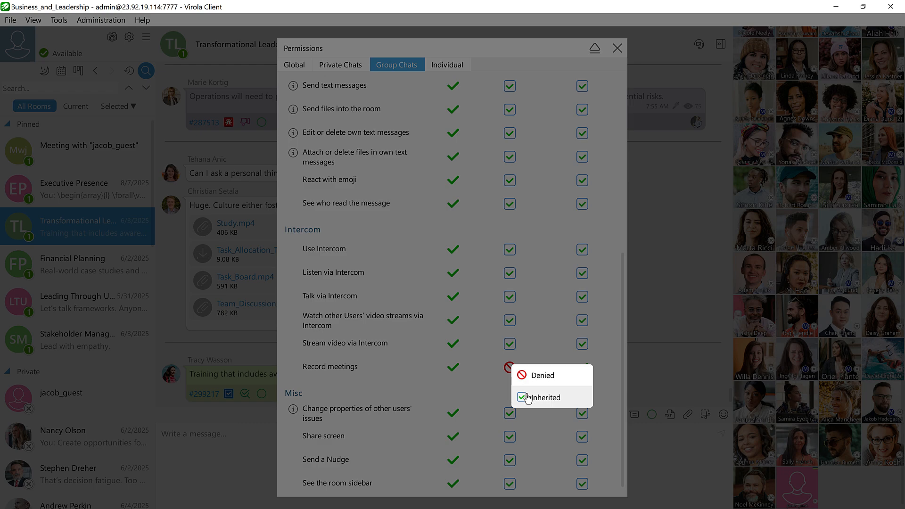
# - Return the room-wide Record meetings permission to Inherited, set the guest user's individual one to Denied, and close the permissions
pyautogui.click(523, 397)
pyautogui.click(582, 367)
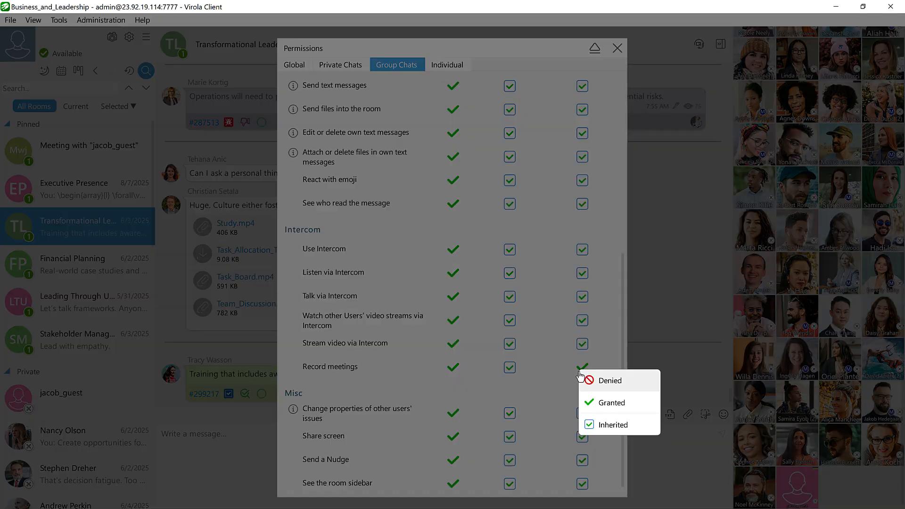
pyautogui.click(587, 377)
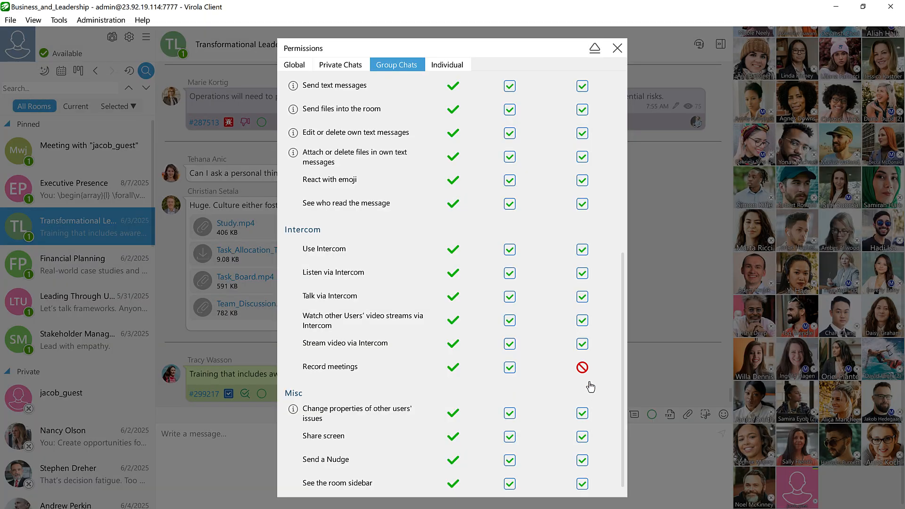
pyautogui.click(616, 48)
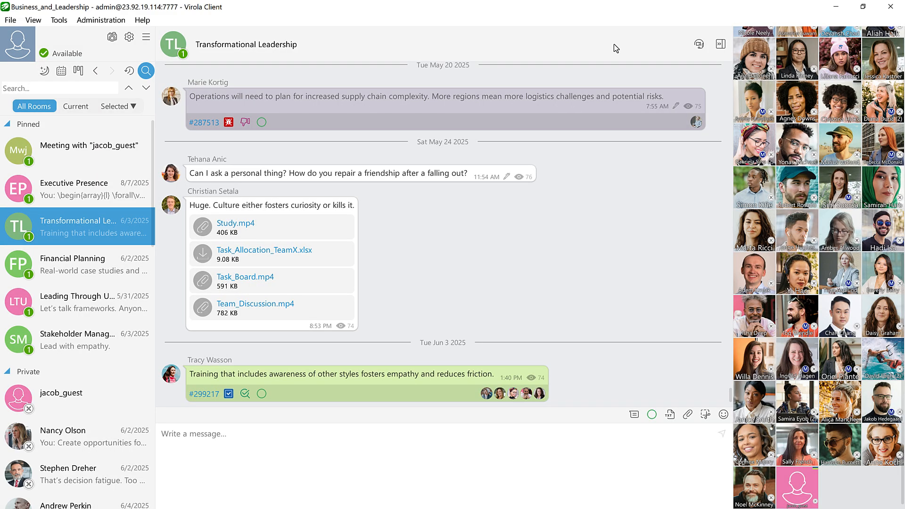
# - Open the guest user's permissions from their member card and check their individual Transformational Leadership settings
pyautogui.click(795, 481)
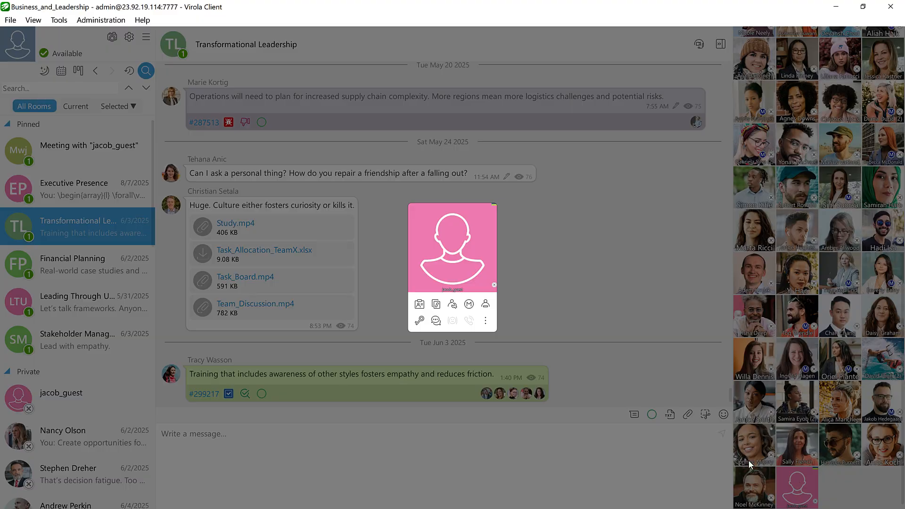
pyautogui.click(419, 320)
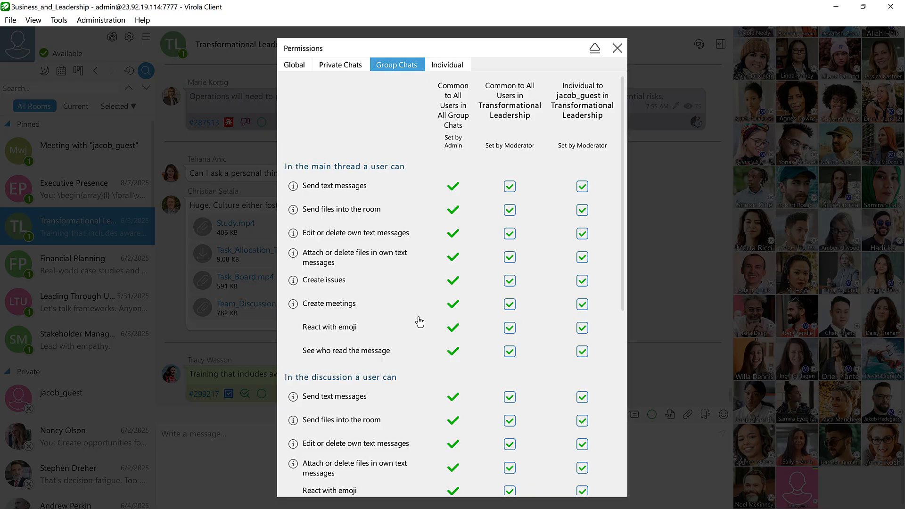
pyautogui.scroll(-10, 577, 363)
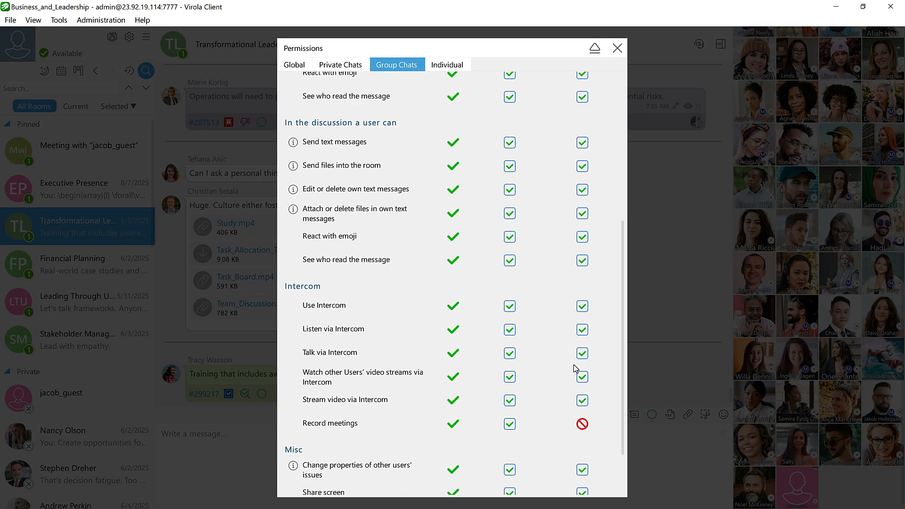
pyautogui.scroll(10, 578, 381)
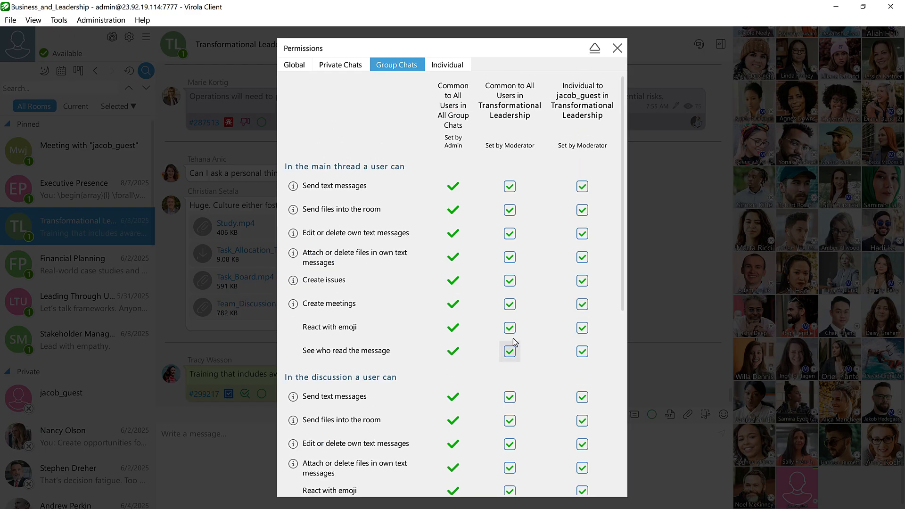
# - Review the guest user's Individual, Group Chats, Private Chats and Global permissions, then close the permissions and member card
pyautogui.click(440, 65)
pyautogui.click(400, 67)
pyautogui.click(335, 65)
pyautogui.click(302, 64)
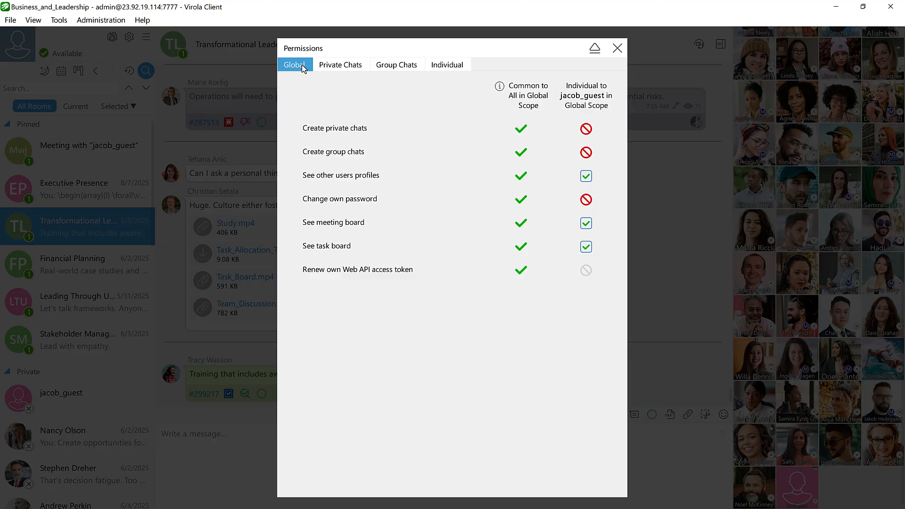
pyautogui.click(616, 48)
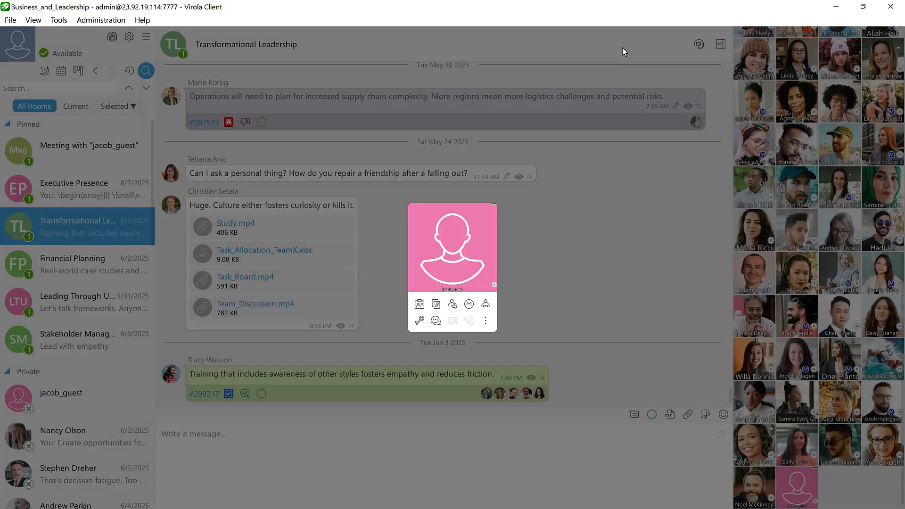
pyautogui.click(583, 203)
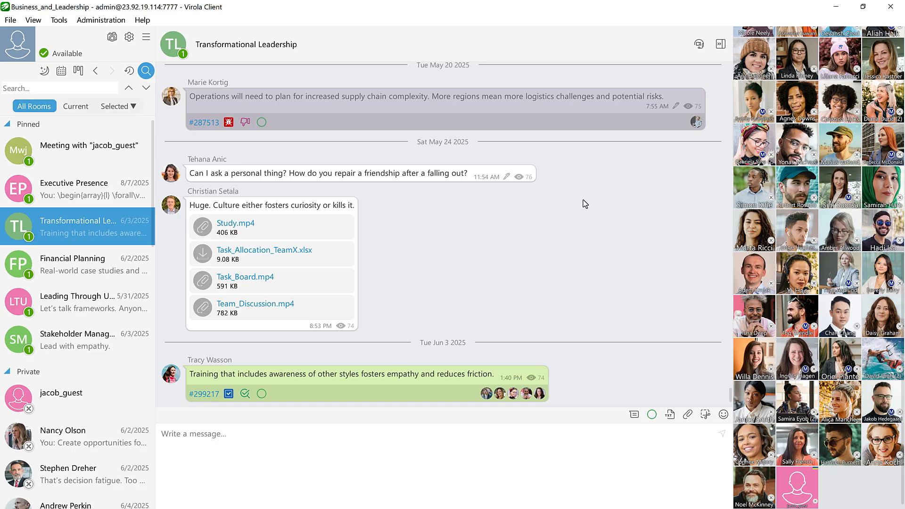